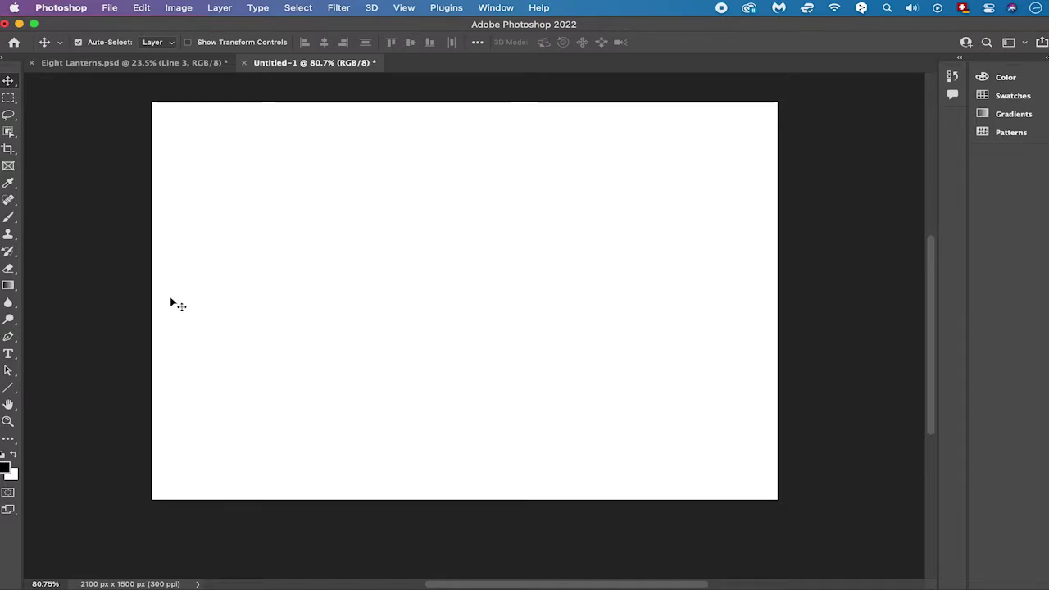
- Drag out a text box on the canvas showing placeholder 'Lore' in 100 pt Myriad Pro
{"action": "left_click", "coordinate": [9, 355]}
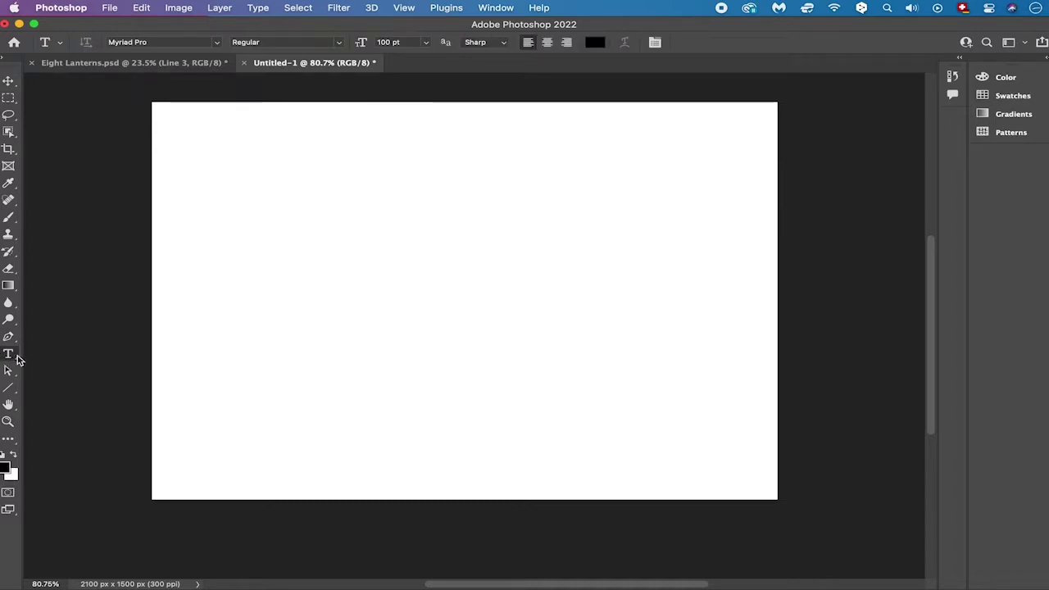
{"action": "left_click_drag", "start_coordinate": [275, 206], "coordinate": [489, 334]}
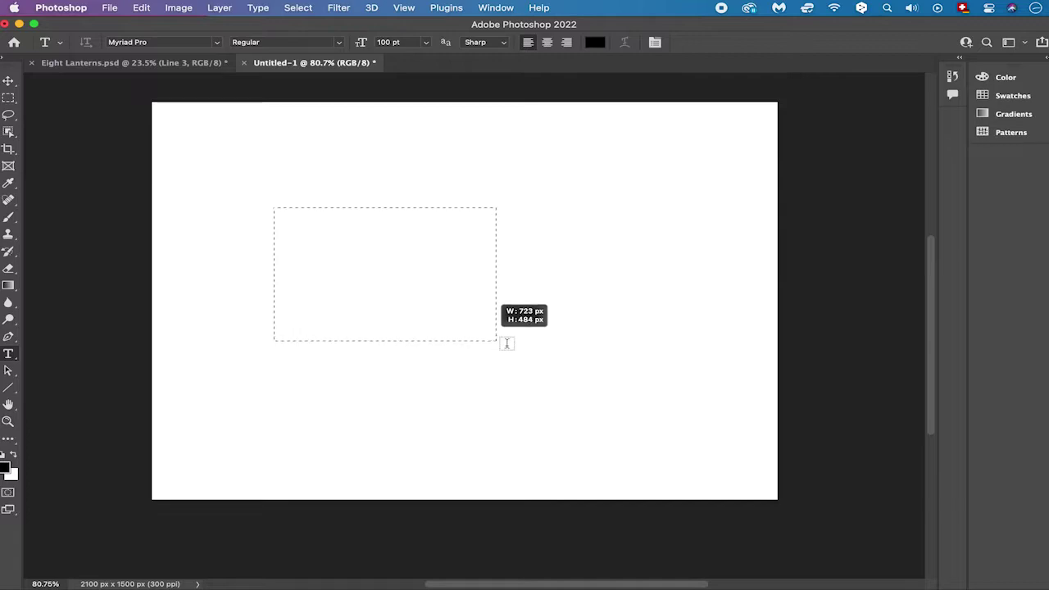
{"action": "left_click_drag", "start_coordinate": [489, 334], "coordinate": [552, 358]}
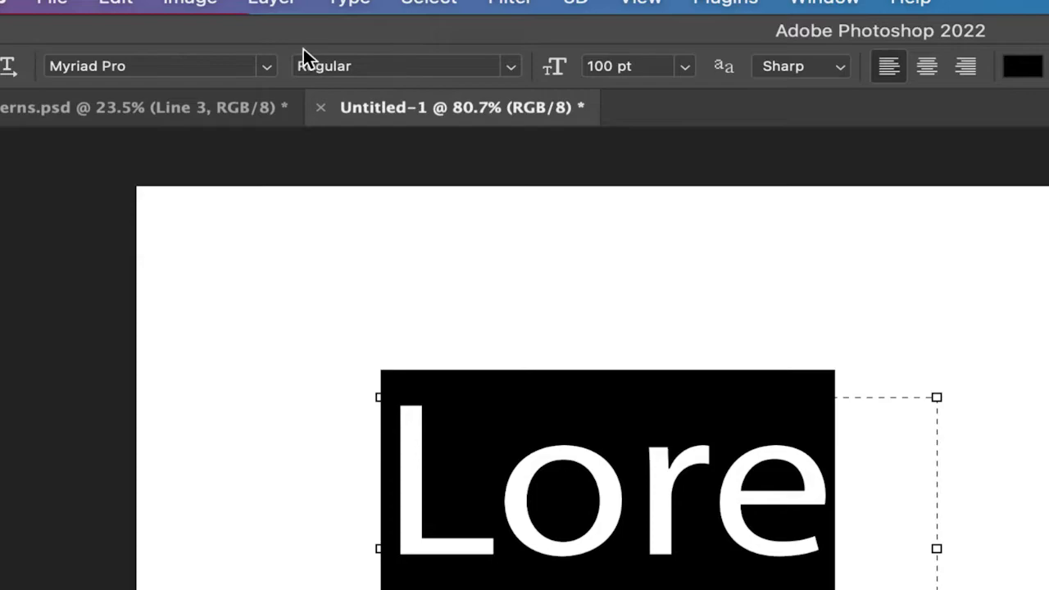
{"action": "left_click", "coordinate": [510, 64]}
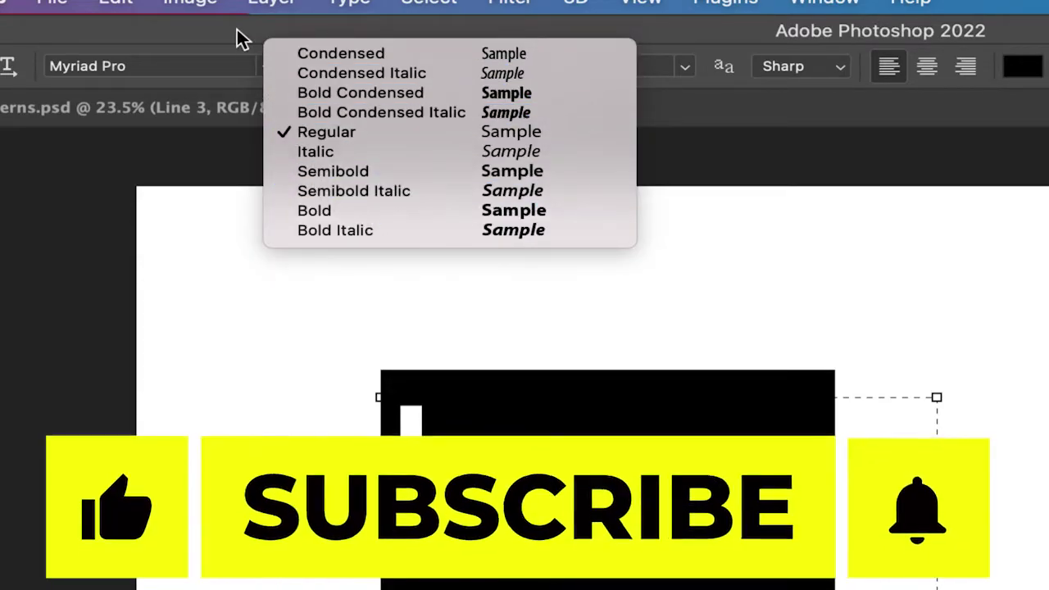
{"action": "left_click", "coordinate": [265, 45]}
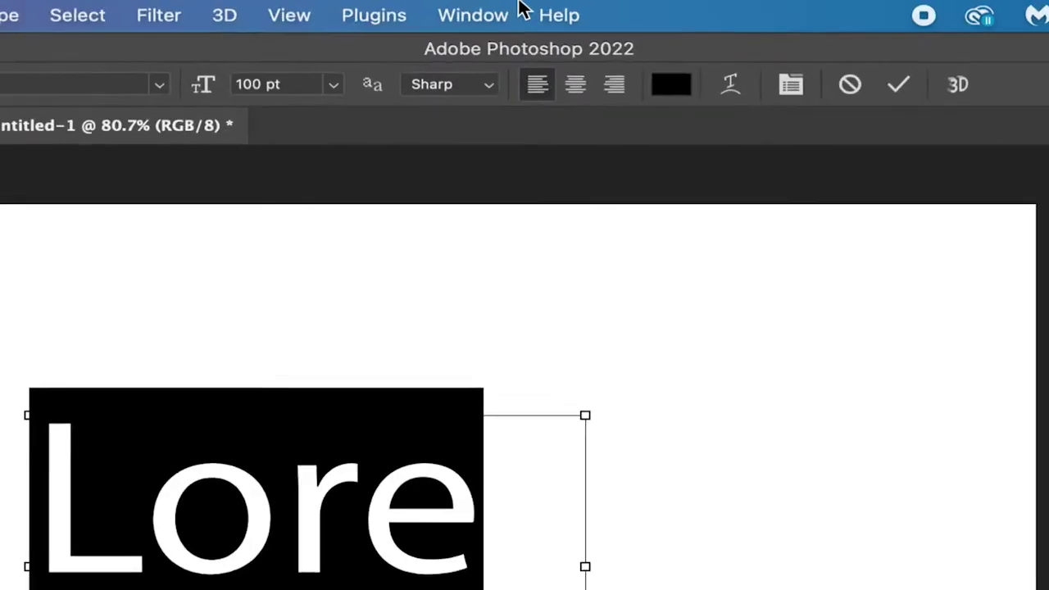
{"action": "left_click", "coordinate": [475, 12]}
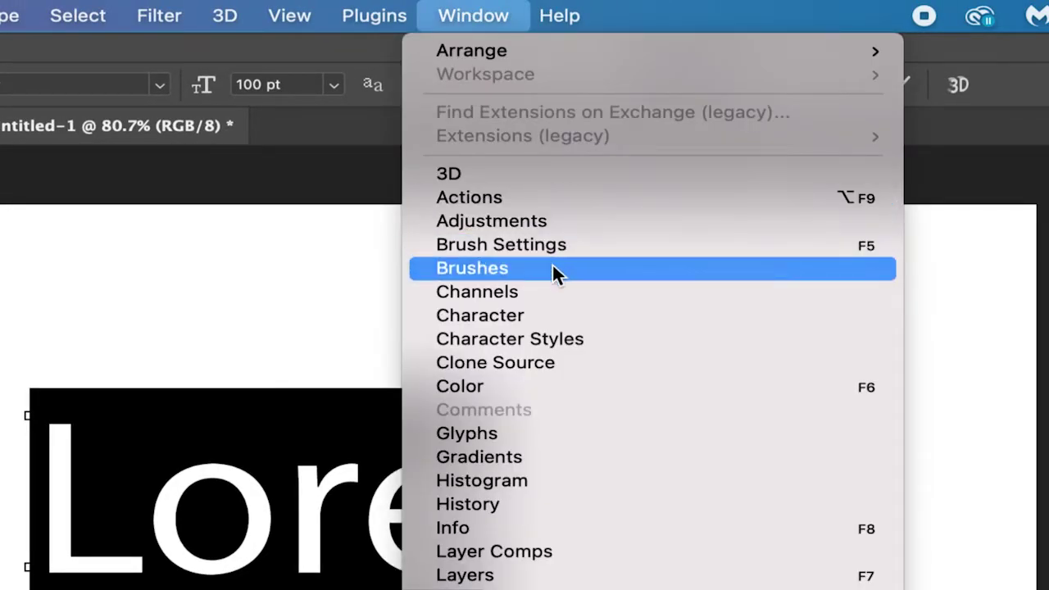
- Show the Character panel and toggle Underline on the Lore text
{"action": "left_click", "coordinate": [556, 315]}
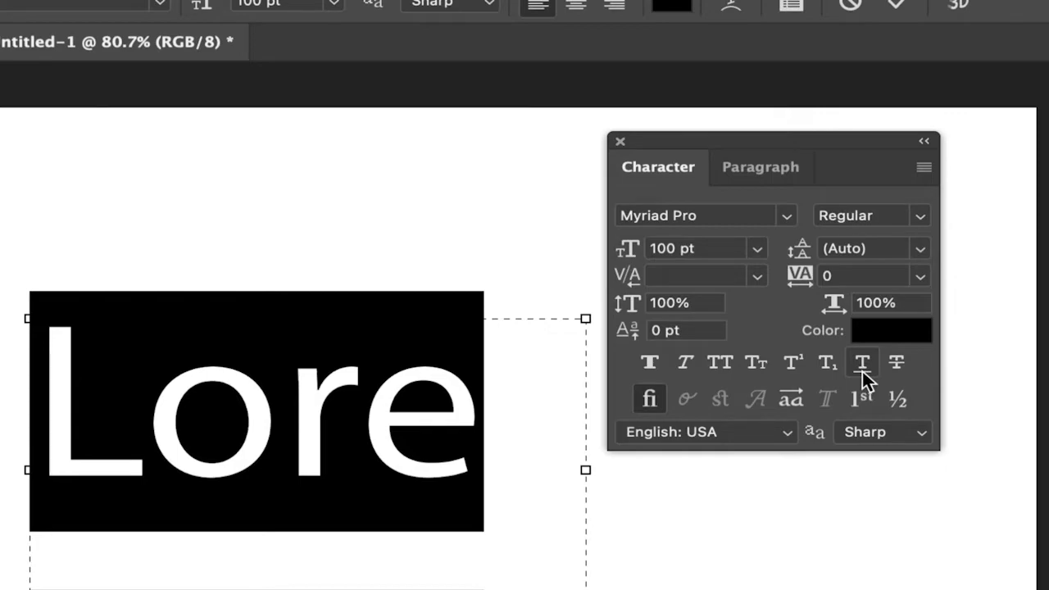
{"action": "left_click", "coordinate": [862, 367]}
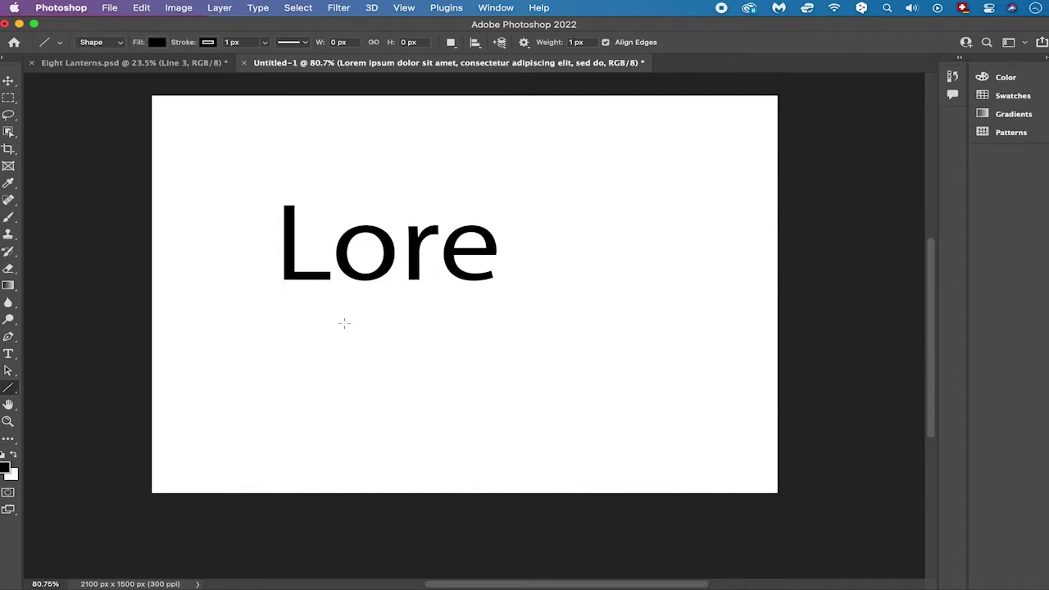
- With Auto-Select off, draw a 1 px horizontal line about 1036 px wide beneath Lore
{"action": "key", "text": "v"}
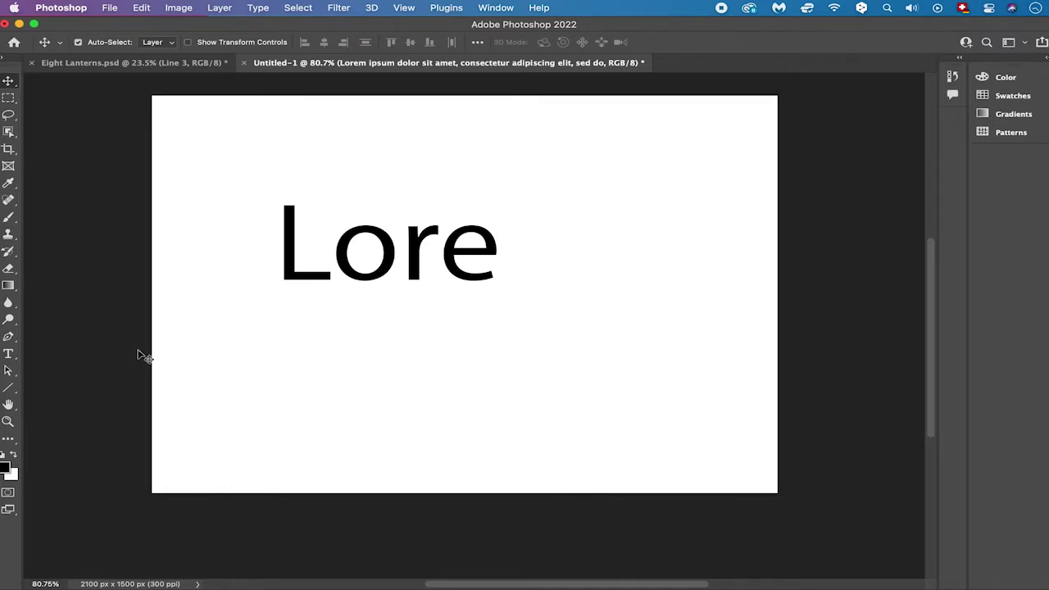
{"action": "left_click", "coordinate": [77, 42]}
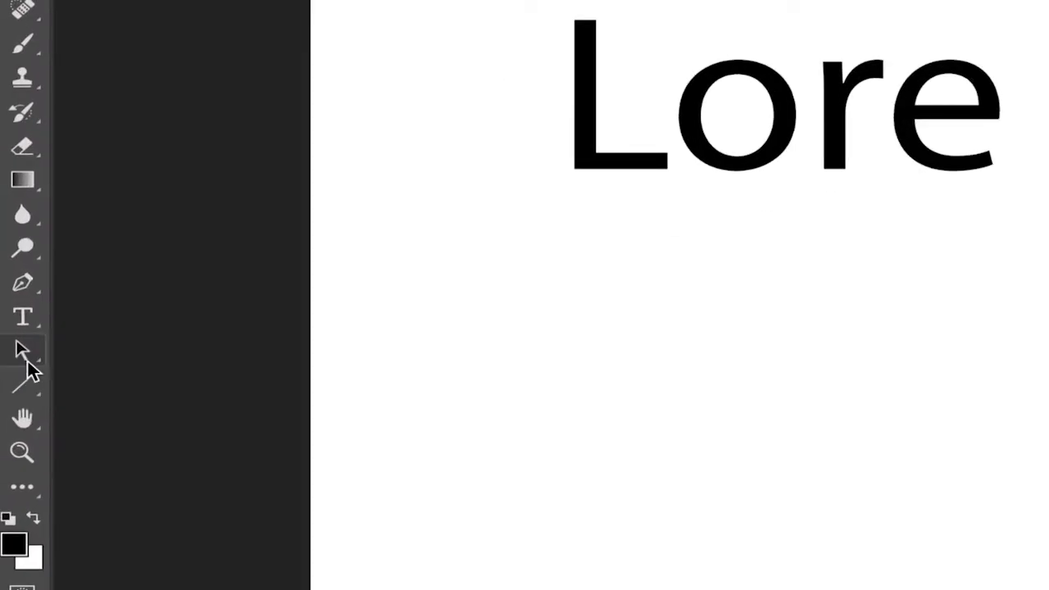
{"action": "left_click", "coordinate": [46, 384]}
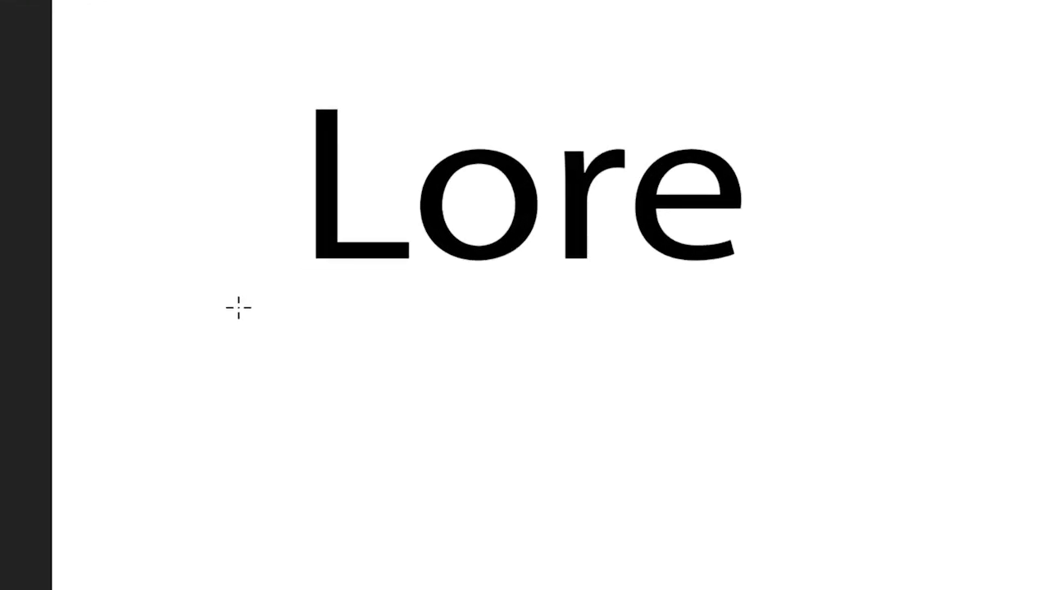
{"action": "left_click_drag", "start_coordinate": [243, 302], "coordinate": [858, 306]}
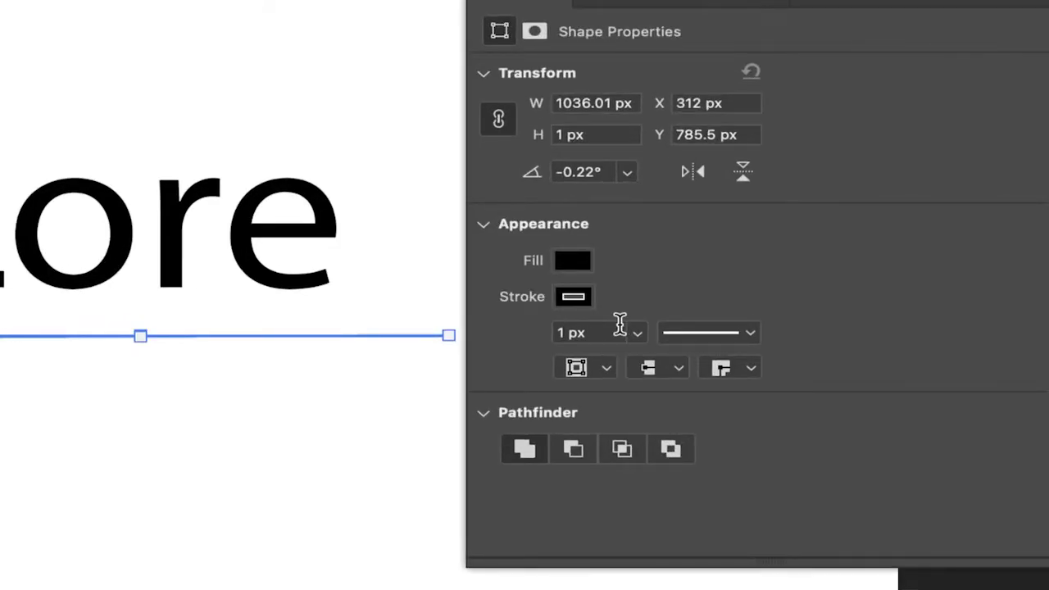
- Thicken the underline's black stroke to about 7.41 px
{"action": "left_click", "coordinate": [637, 335]}
{"action": "left_click_drag", "start_coordinate": [636, 359], "coordinate": [642, 360]}
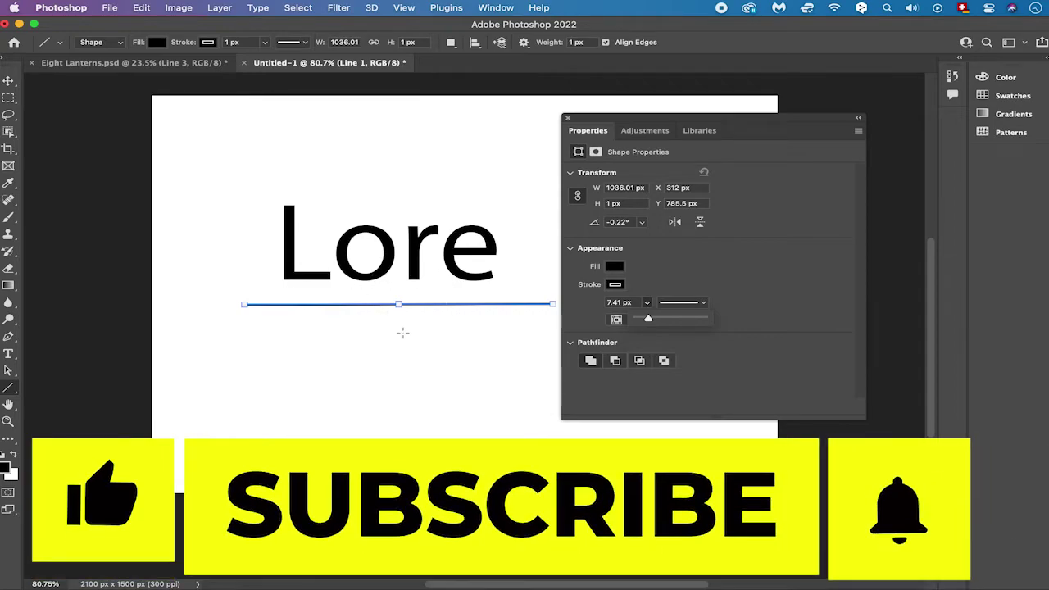
{"action": "key", "text": "t"}
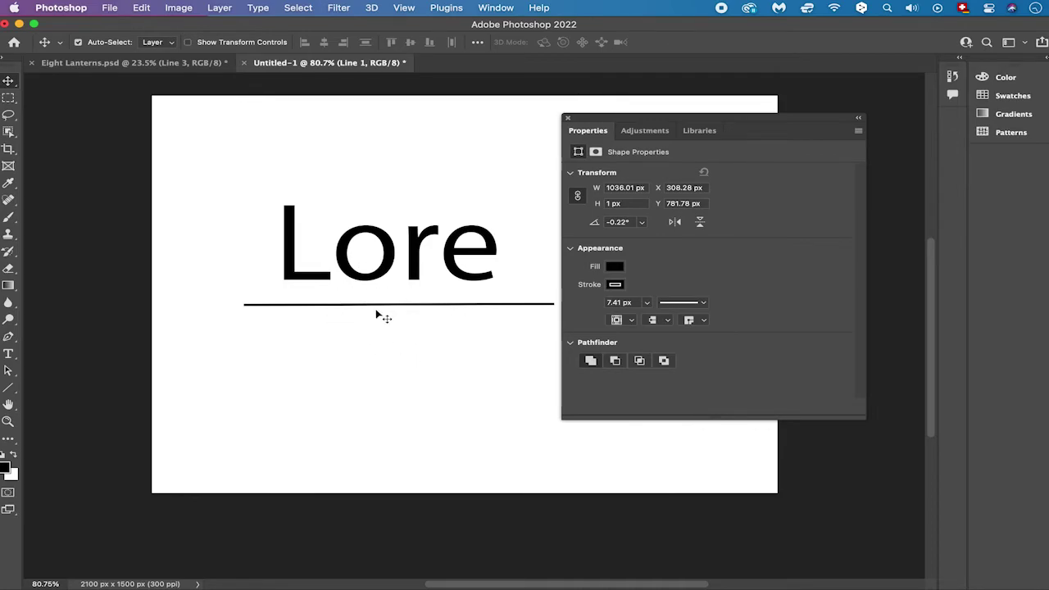
{"action": "left_click_drag", "start_coordinate": [605, 117], "coordinate": [640, 128]}
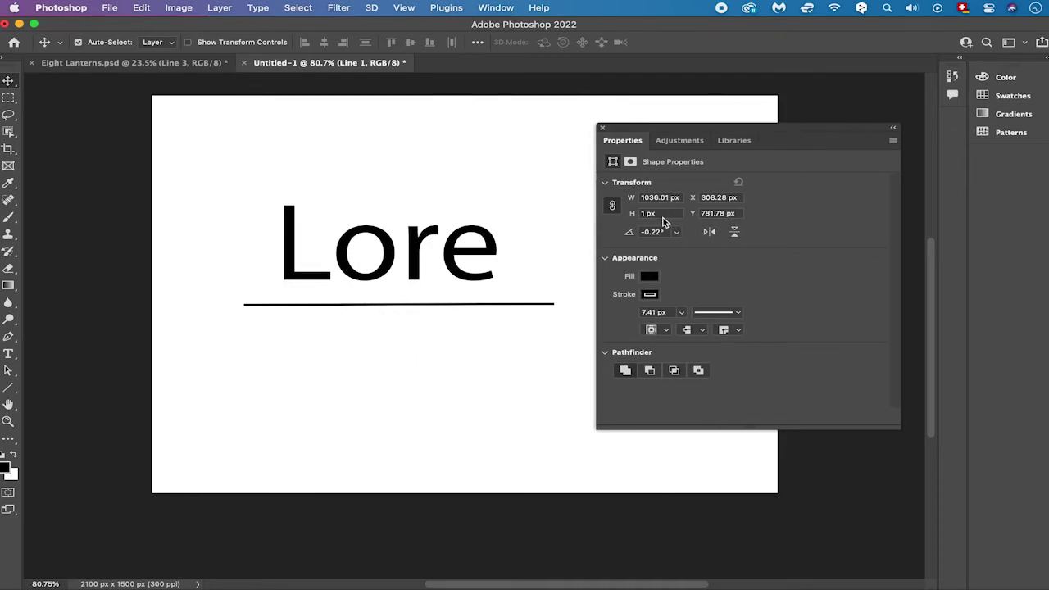
{"action": "key", "text": "super"}
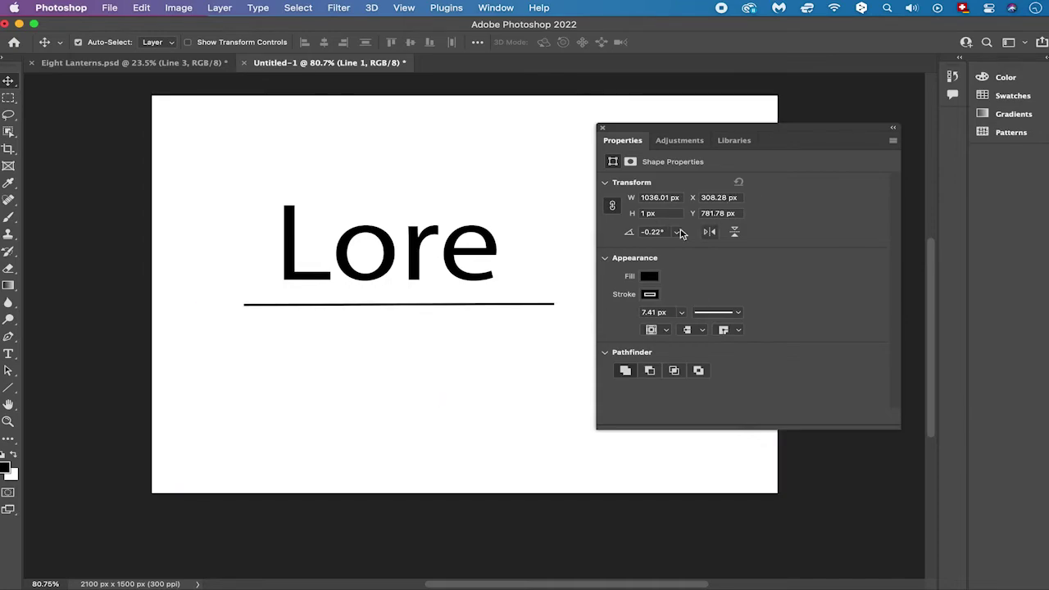